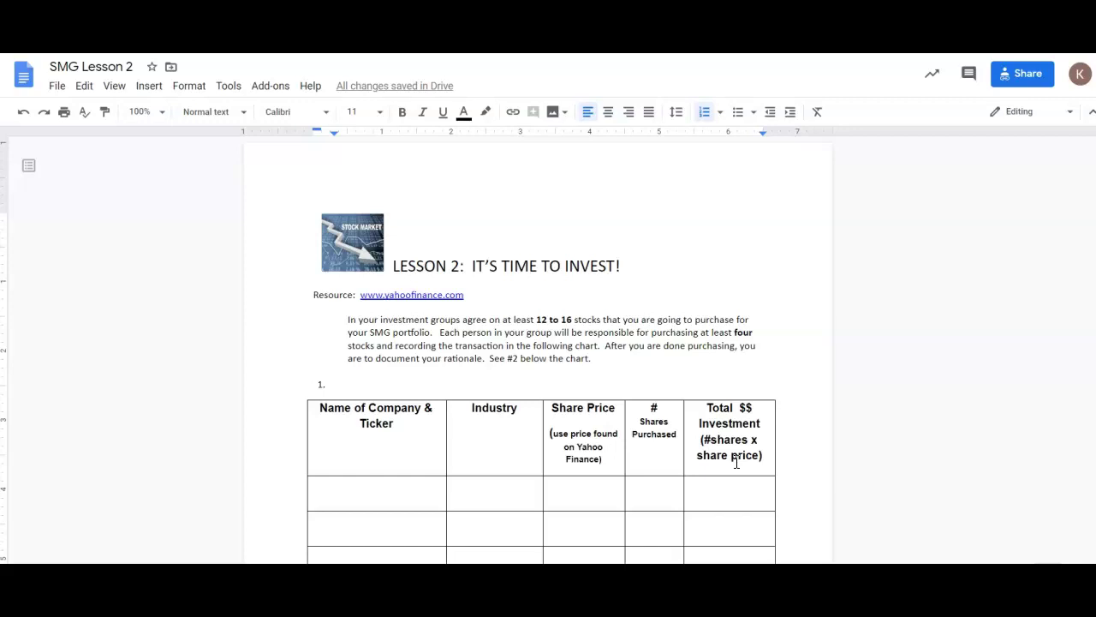
left_click(624, 225)
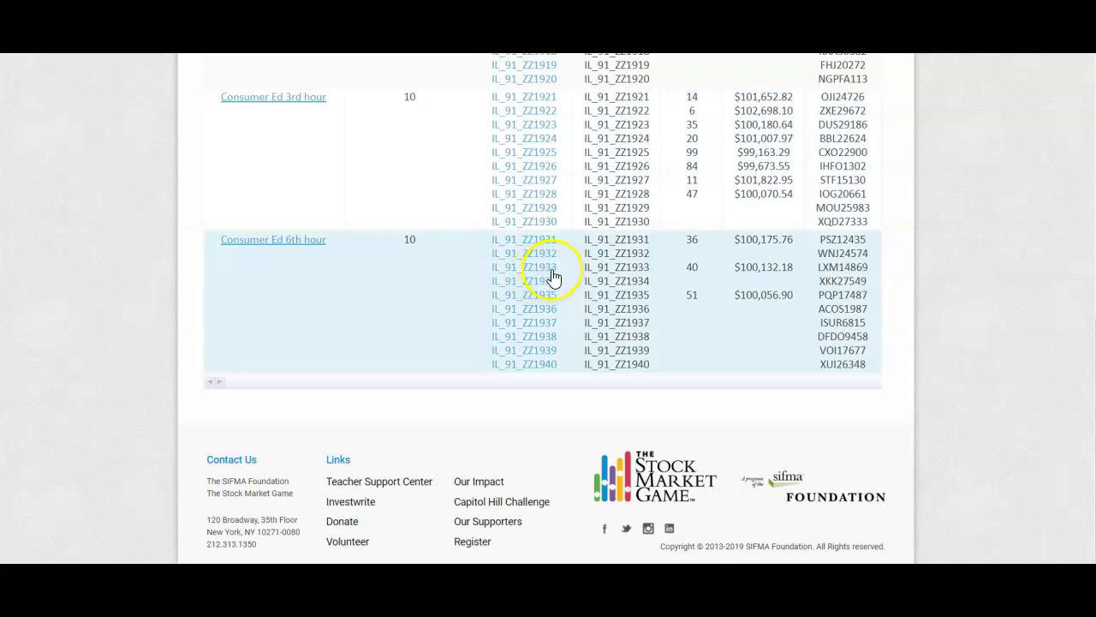
scroll(550, 273, "up", 3)
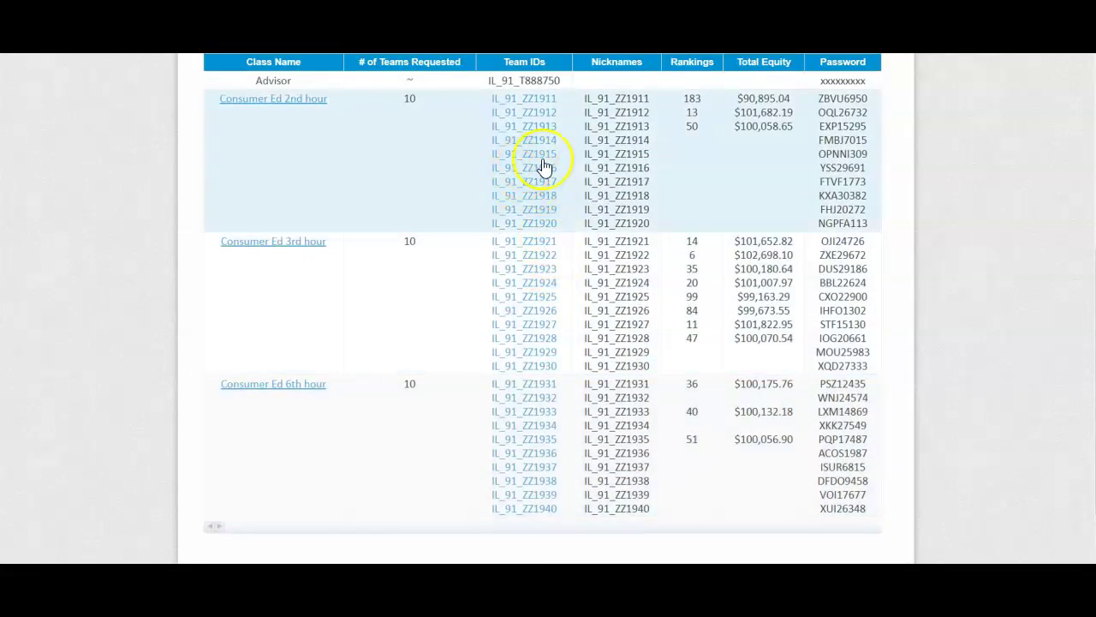
left_click(536, 127)
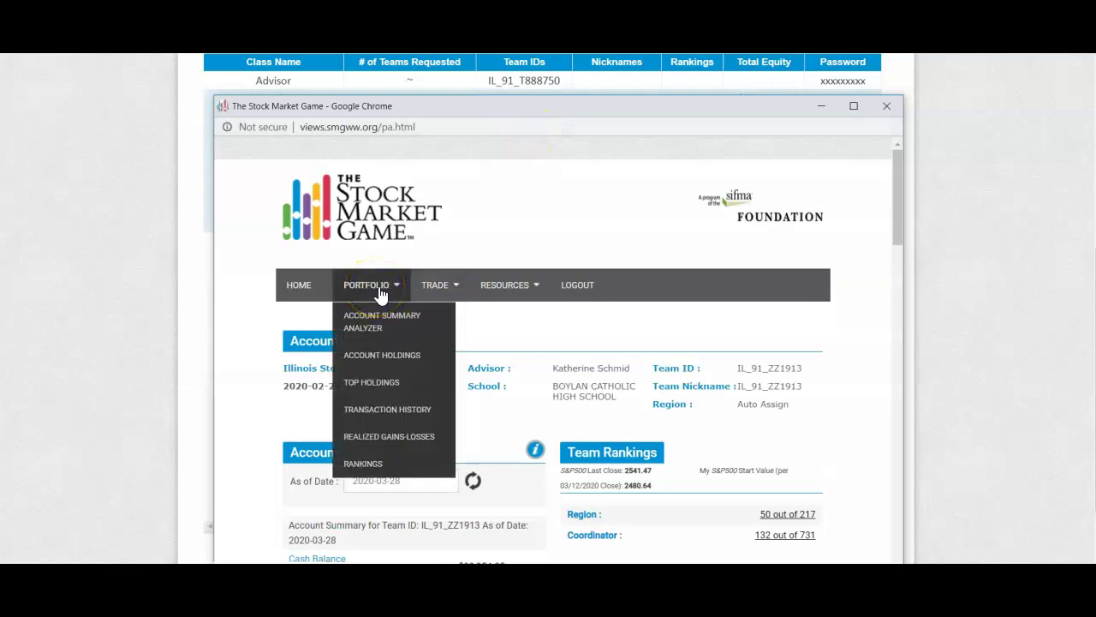
left_click(382, 355)
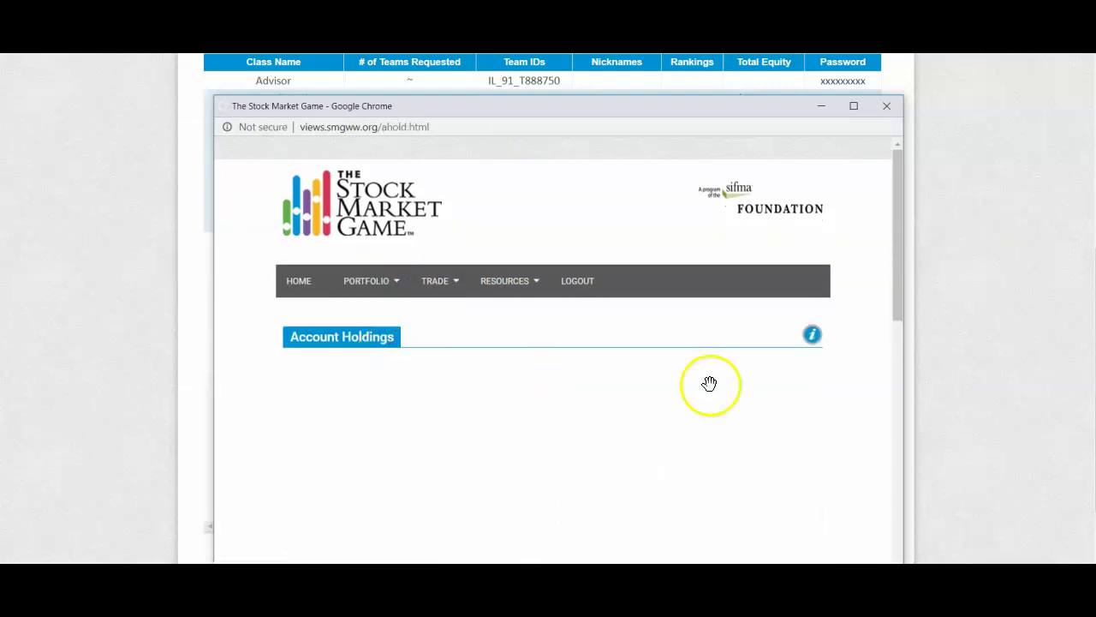
scroll(861, 400, "down", 3)
scroll(862, 403, "down", 3)
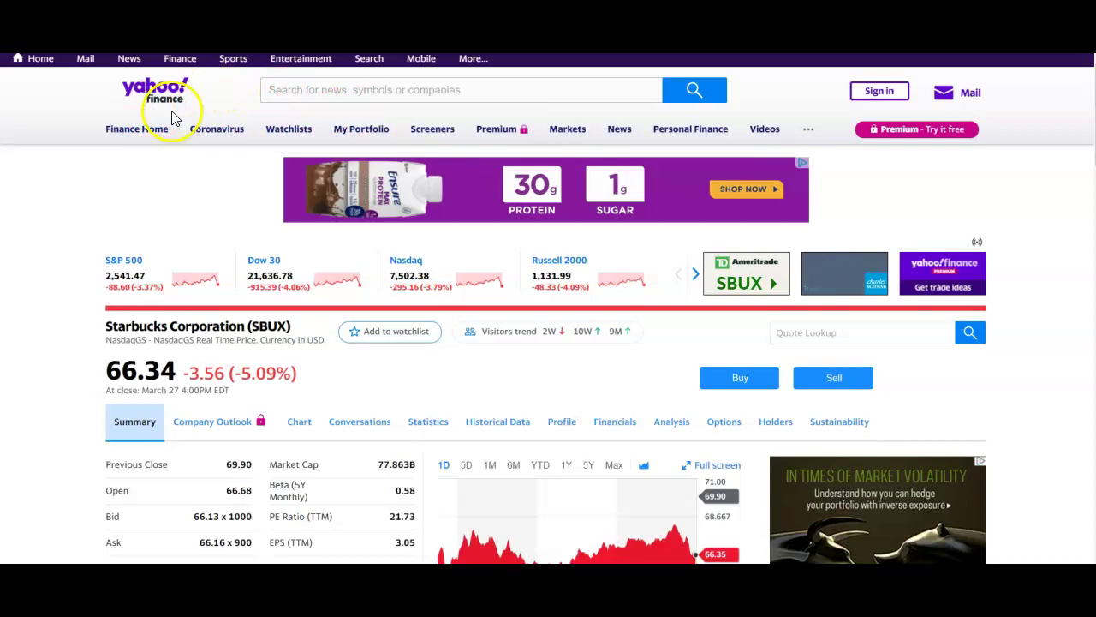
Step: Open Starbucks' profile to read its sector, Consumer Cyclical, and industry, Restaurants
left_click(562, 429)
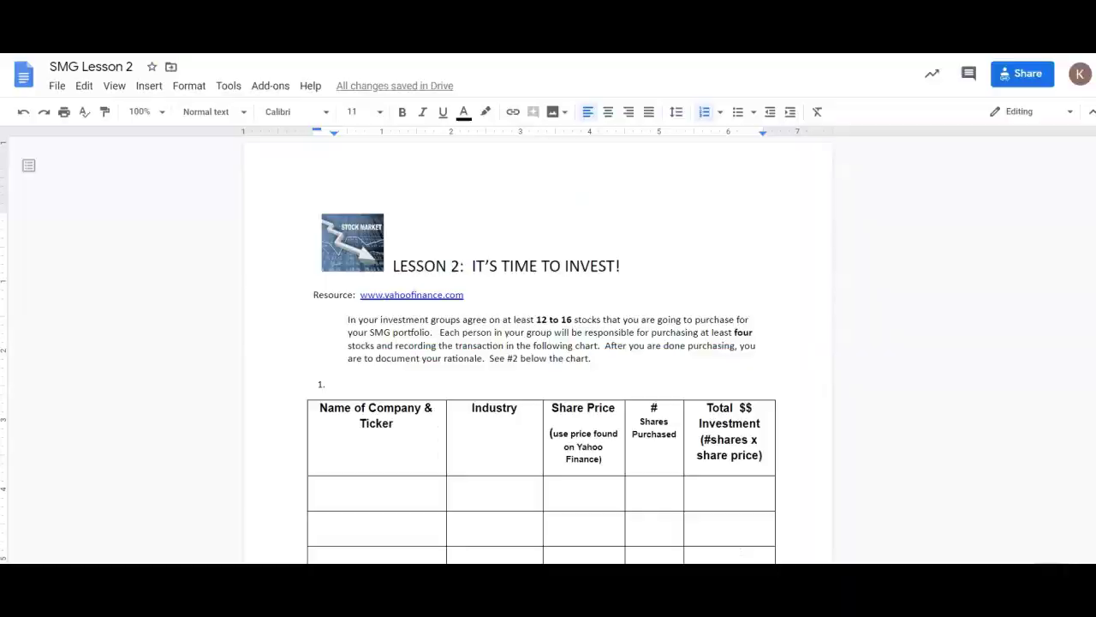
left_click(475, 306)
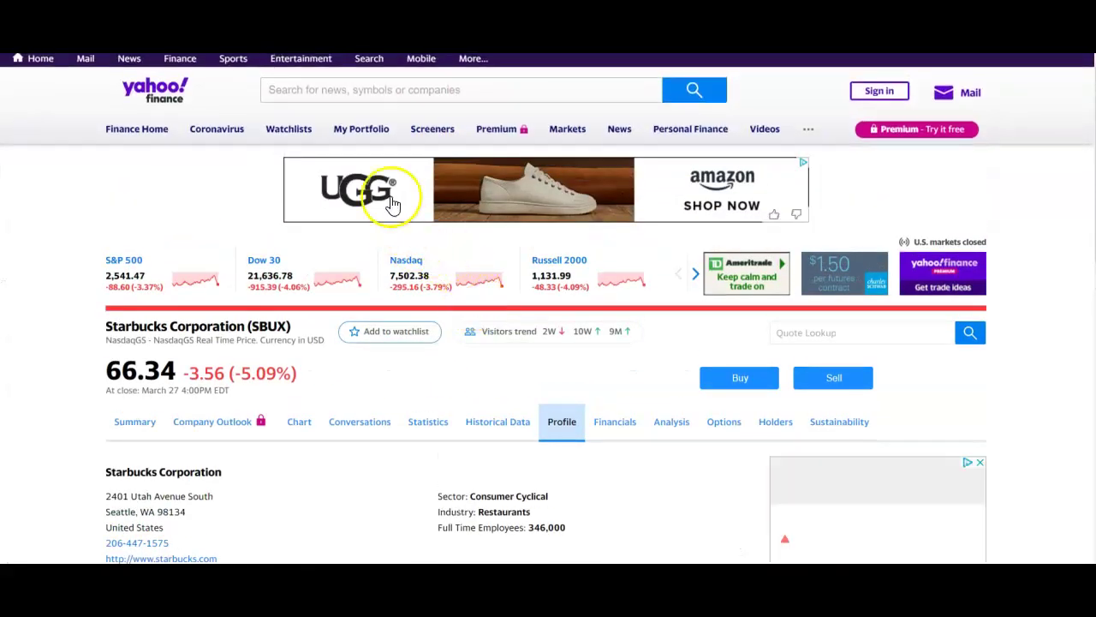
Step: Search Yahoo Finance for 'amazon' to view Amazon's quote, closing at 1,900.10
left_click(397, 90)
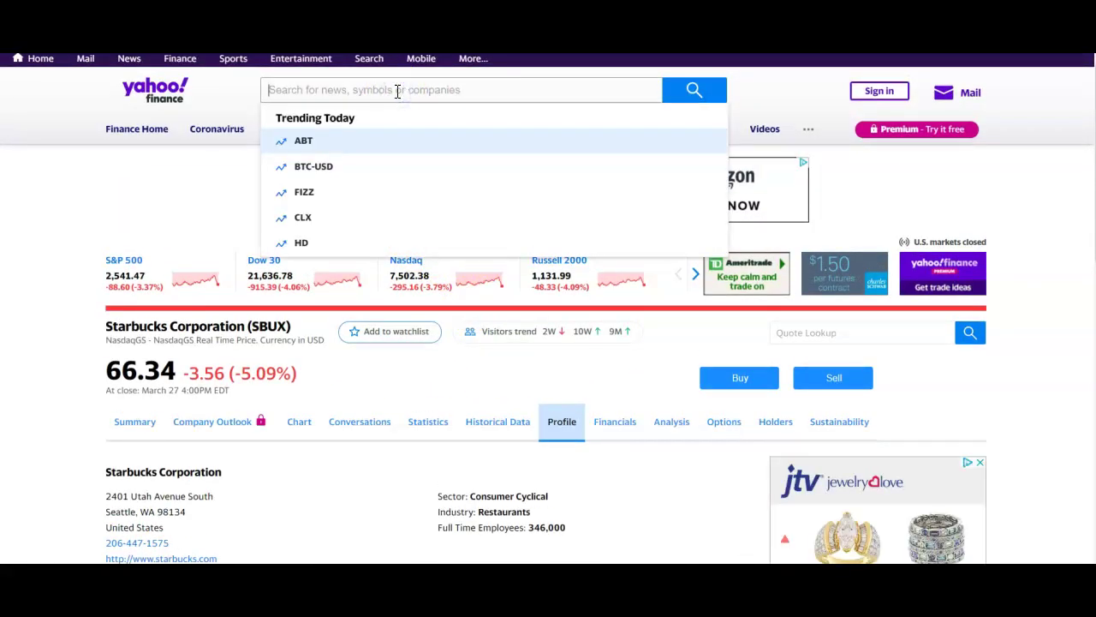
type("amazon")
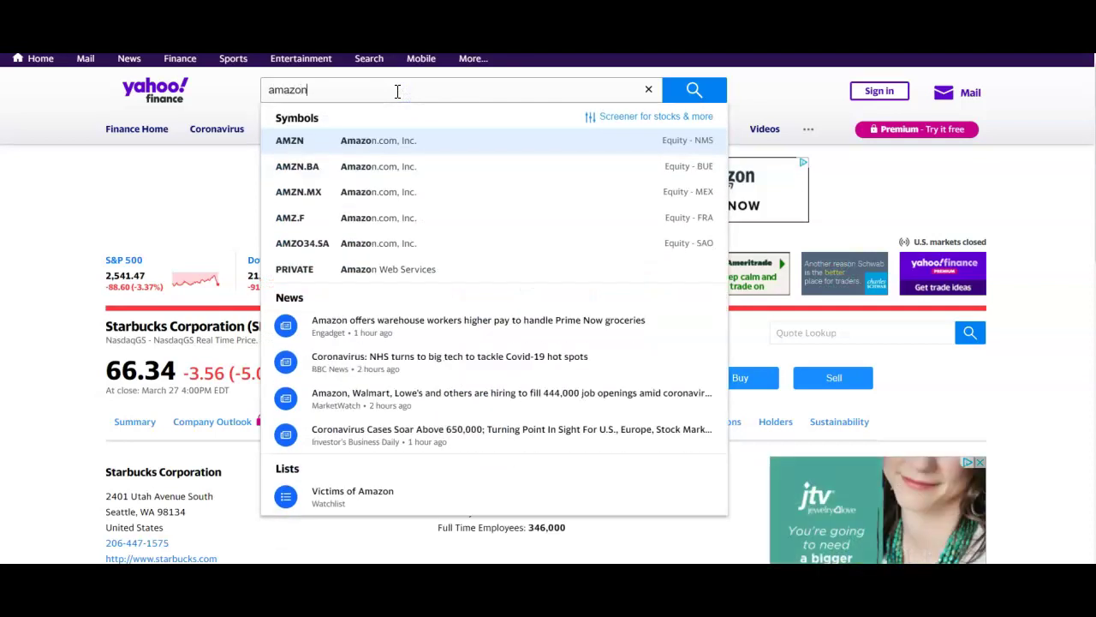
left_click(692, 90)
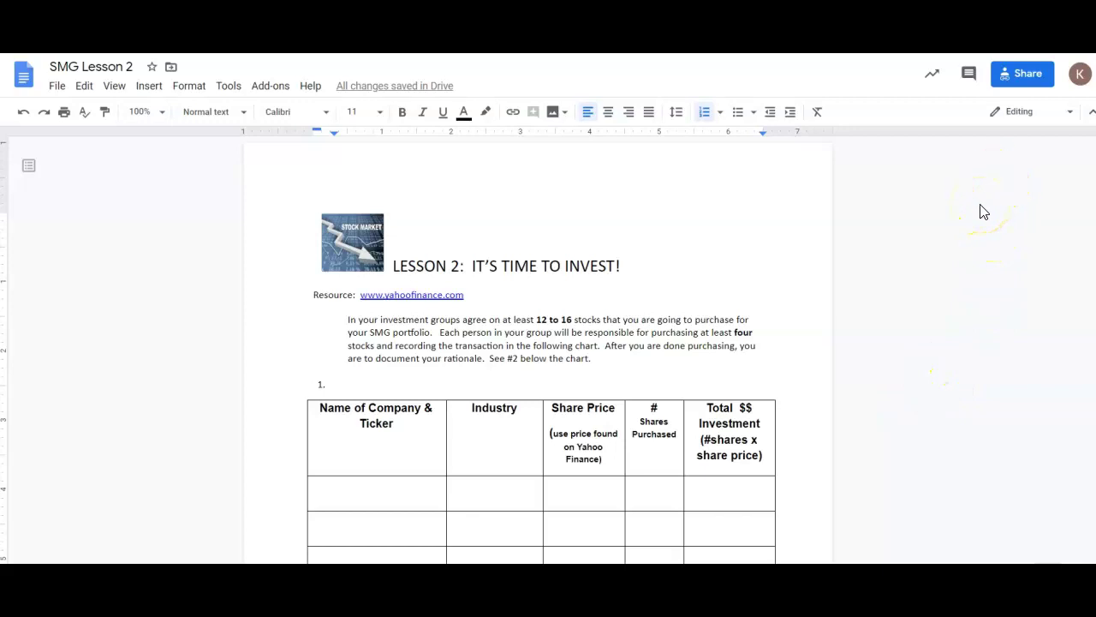
Step: Scroll past the stock table to question 2's per-stock rationale instructions on page 2
scroll(932, 325, "down", 2)
scroll(936, 326, "down", 1)
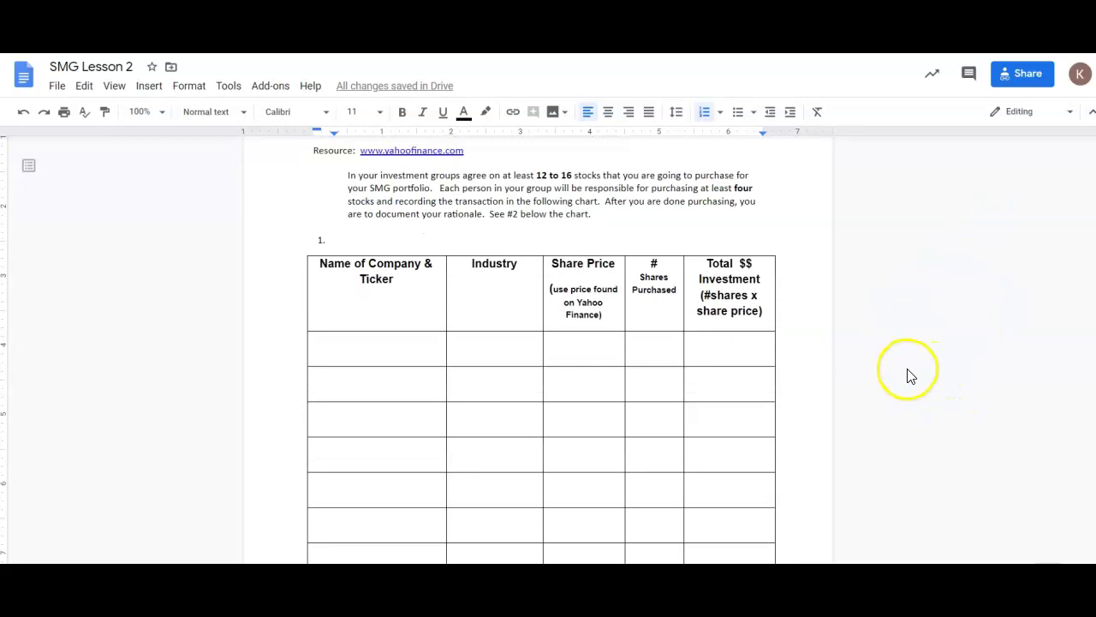
scroll(911, 375, "up", 1)
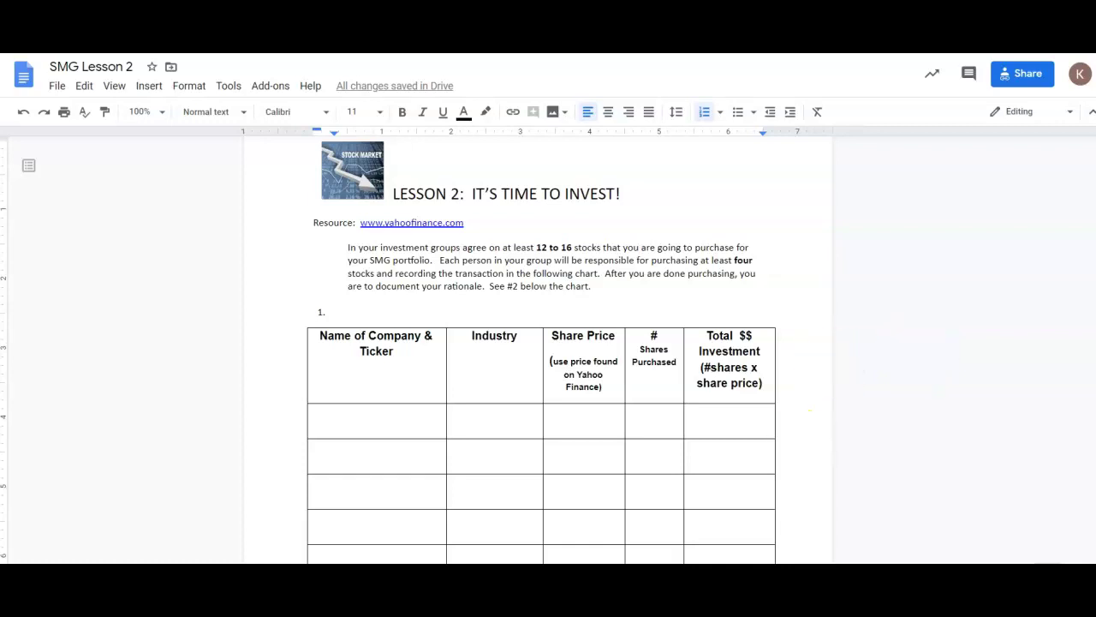
scroll(548, 386, "down", 10)
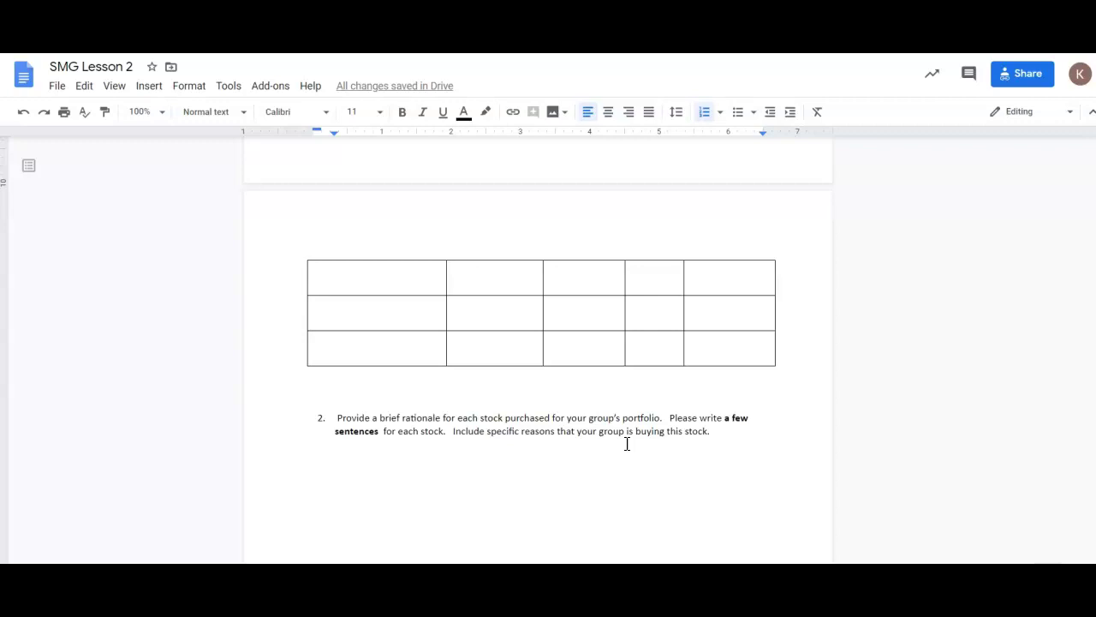
Step: Scroll back to page 1's LESSON 2 heading and the stock chart's column headings
left_click(639, 442)
left_click(656, 436)
scroll(861, 404, "up", 3)
scroll(828, 403, "up", 3)
scroll(827, 405, "up", 2)
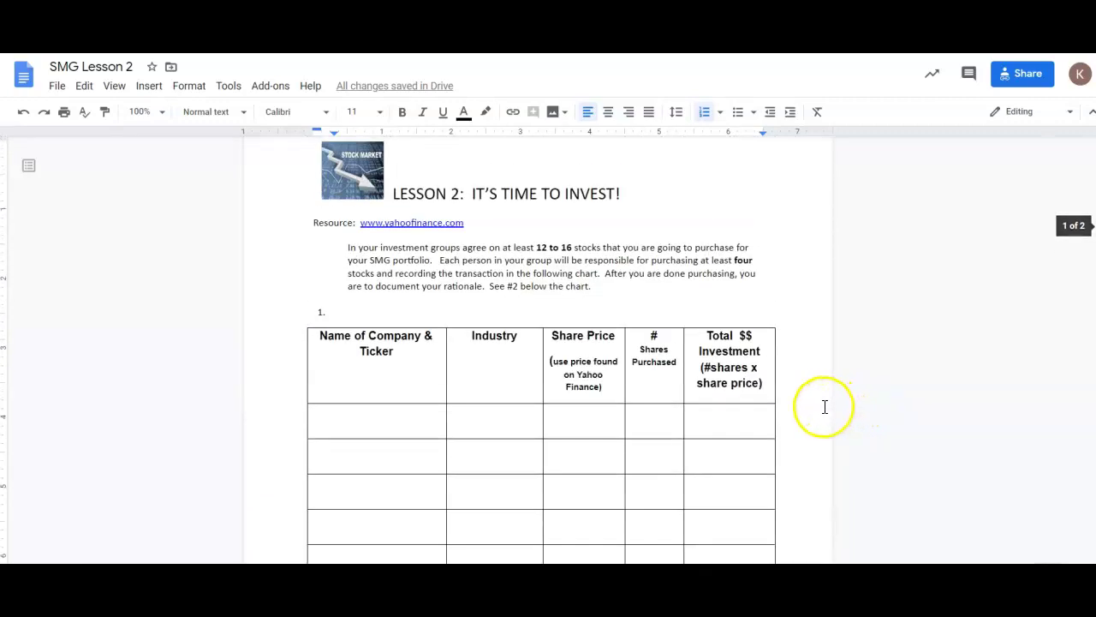